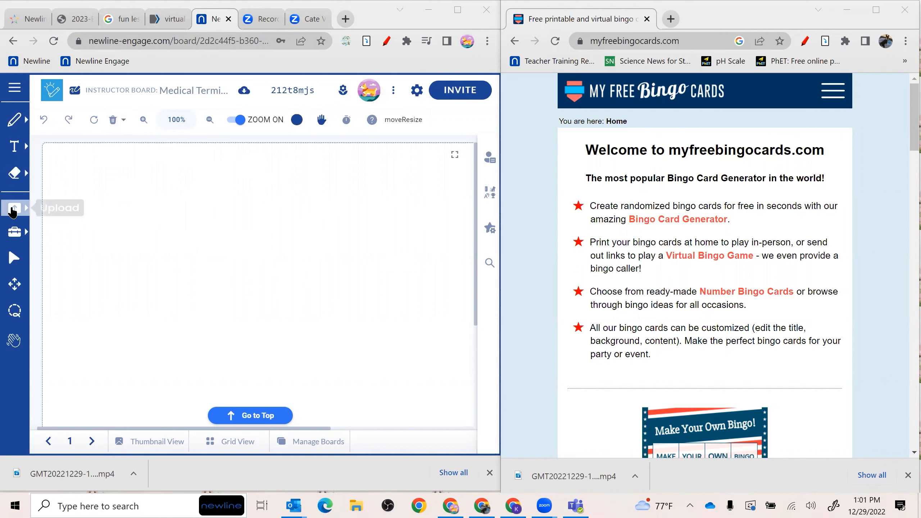
Review the board's upload options, including Upload Bingo, and open the list of widgets.
left_click(27, 212)
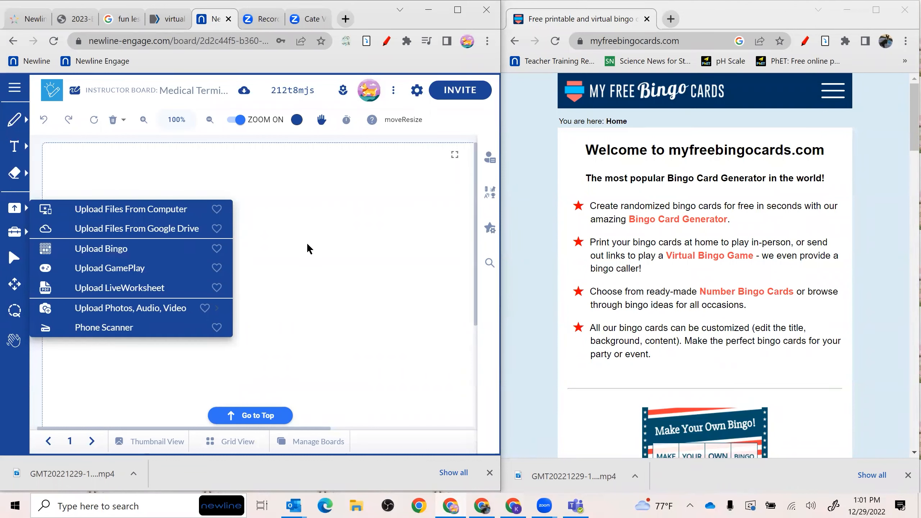
left_click(285, 243)
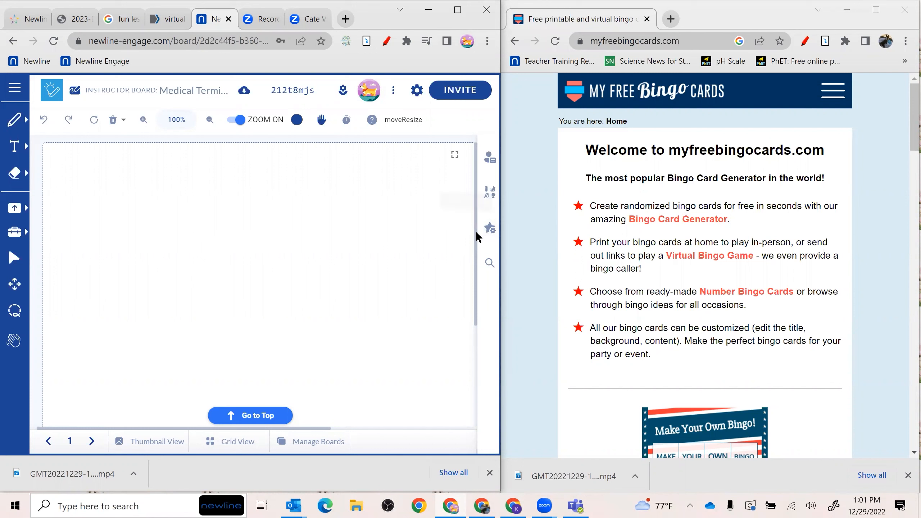
left_click(491, 229)
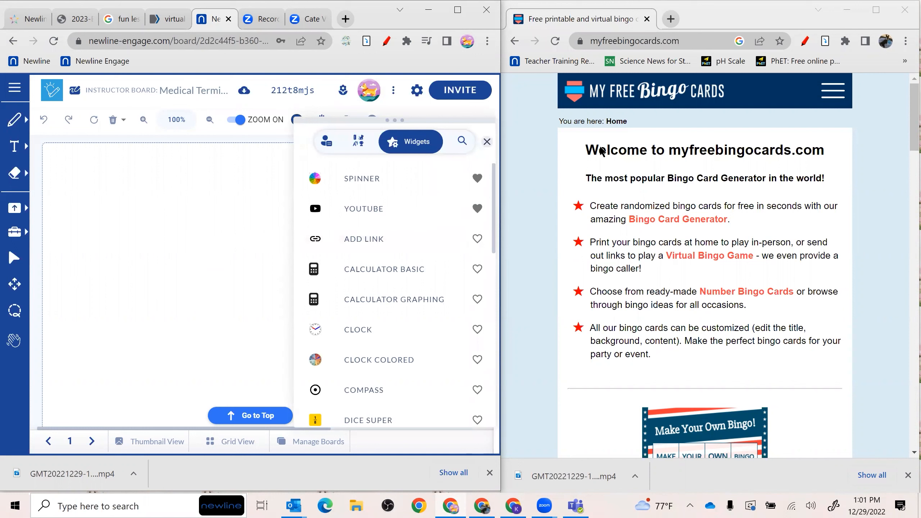
Maximize the myfreebingocards.com window and examine the ready-made bingo categories, including the School topics.
left_click(839, 27)
double_click(838, 23)
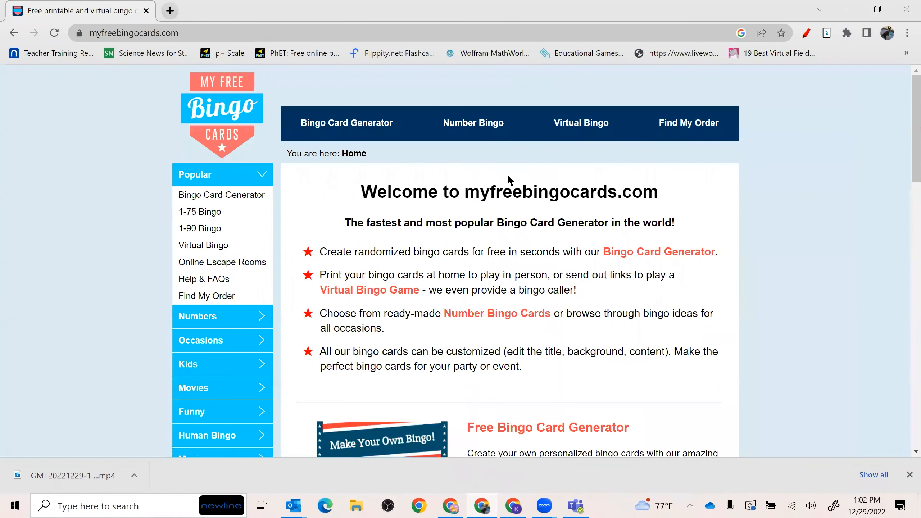
left_click(263, 175)
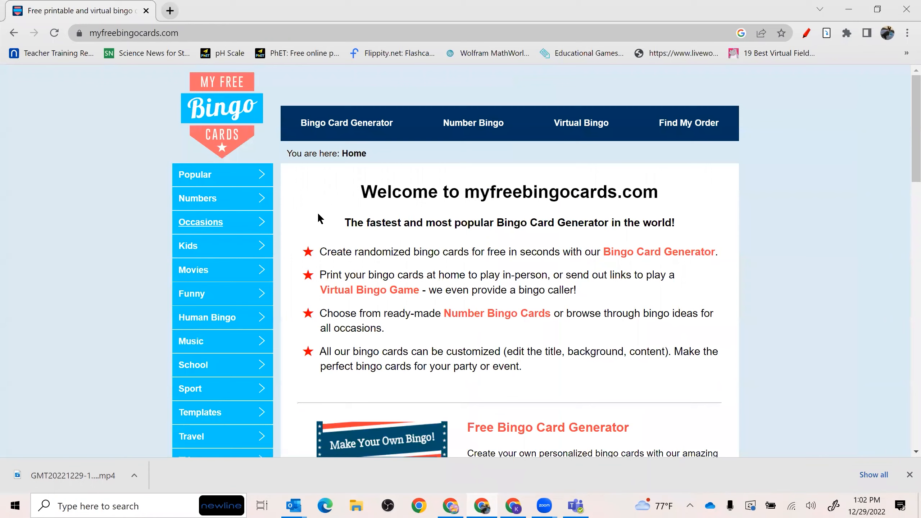
scroll(290, 224, "down", 1)
scroll(213, 237, "down", 3)
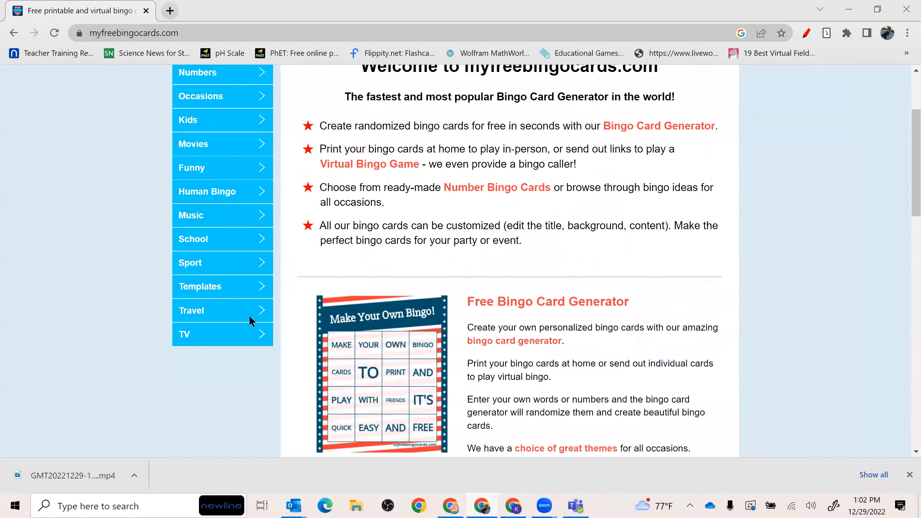
scroll(246, 316, "up", 2)
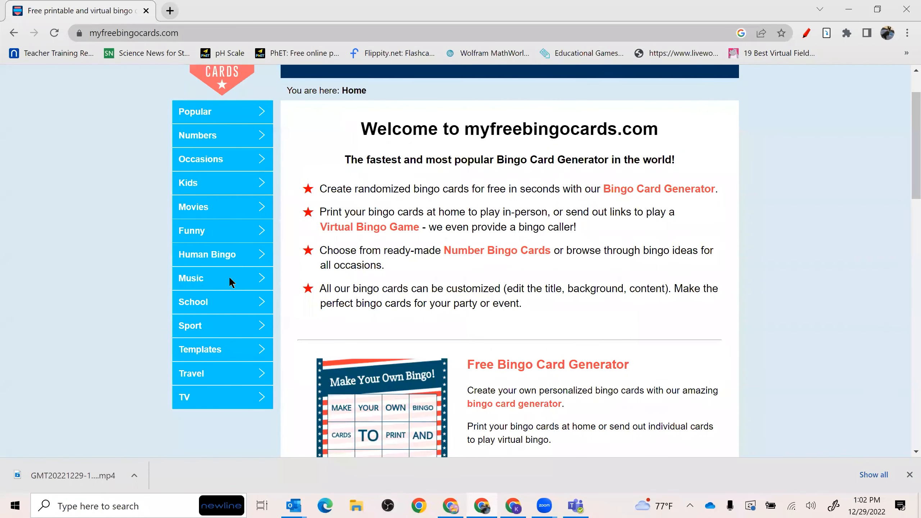
left_click(263, 304)
scroll(253, 327, "down", 1)
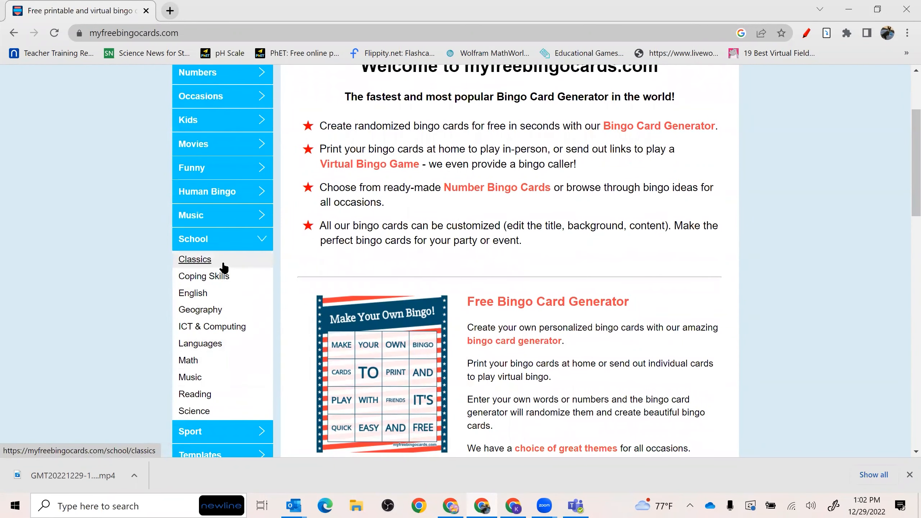
left_click(266, 240)
scroll(290, 203, "up", 1)
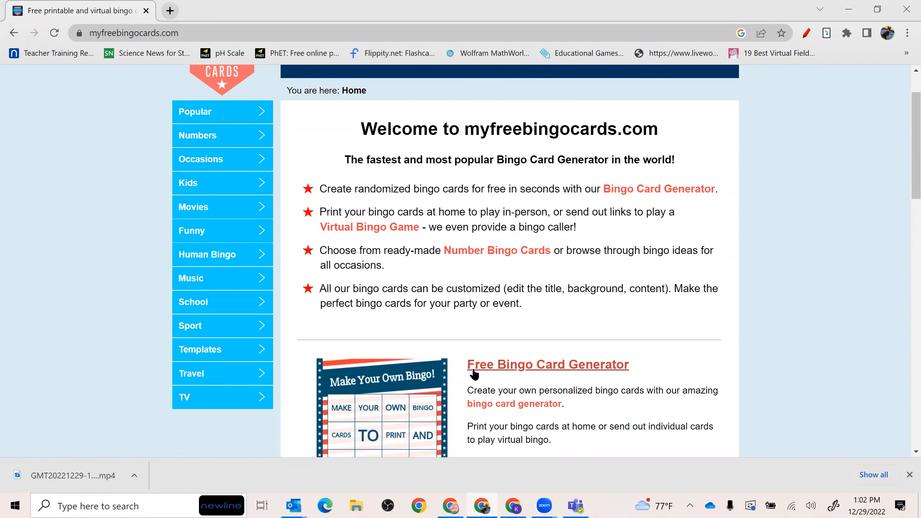
Open the Bingo Card Generator and set the card title to "Medical Term Bingo".
scroll(676, 330, "down", 1)
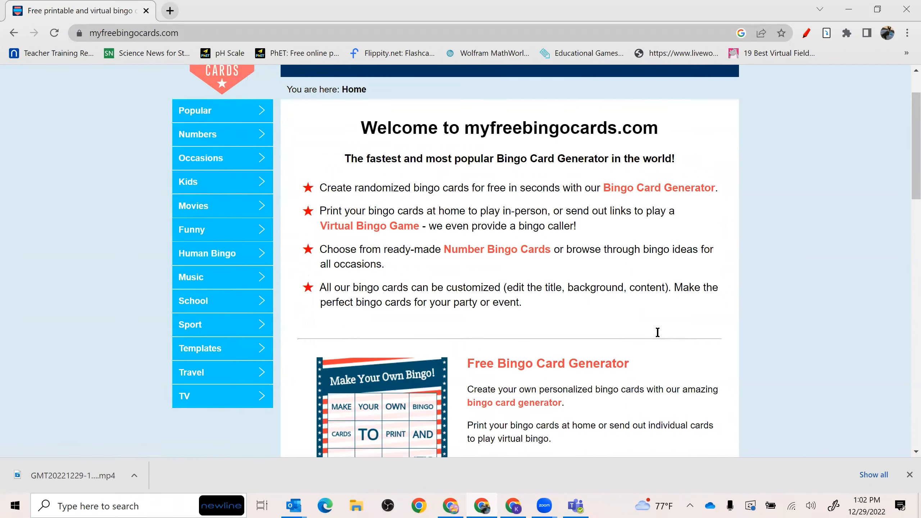
left_click(575, 305)
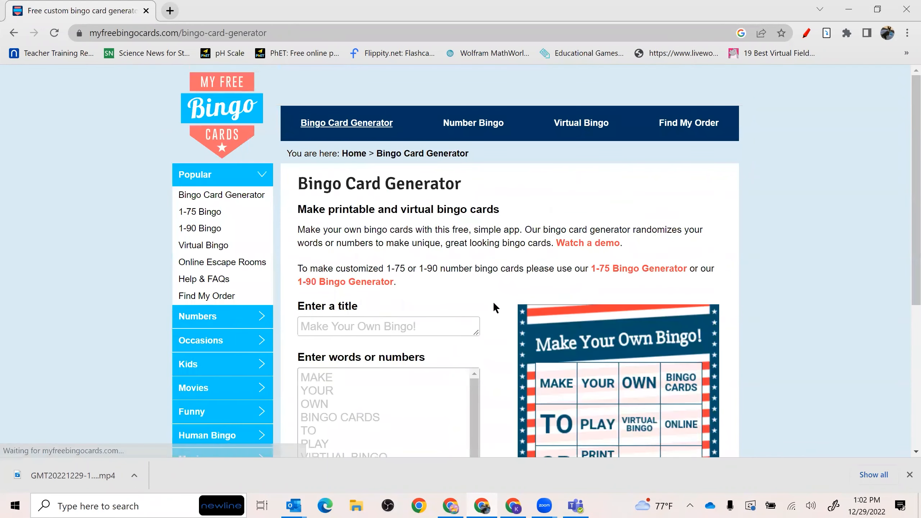
left_click(350, 324)
type("Medical ")
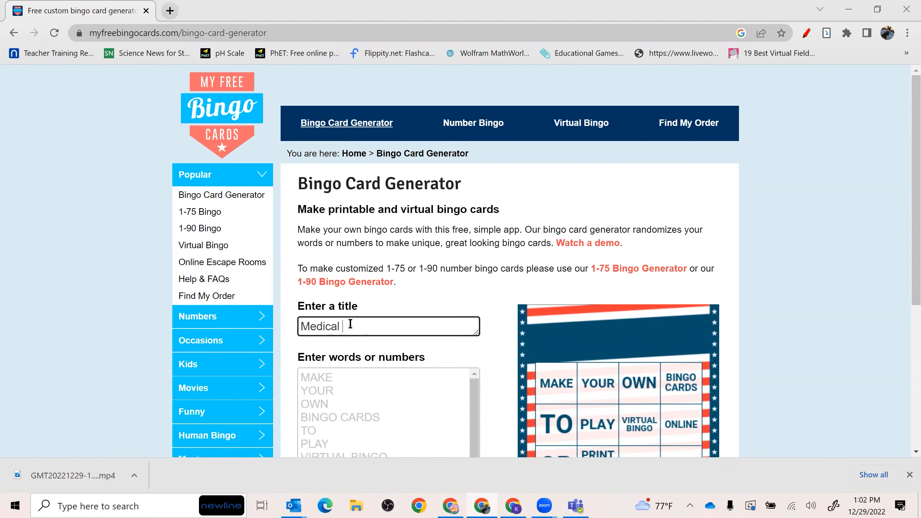
type("Term Bingo")
Examine the word entry area and the grid sizes available for the bingo card.
scroll(508, 295, "down", 3)
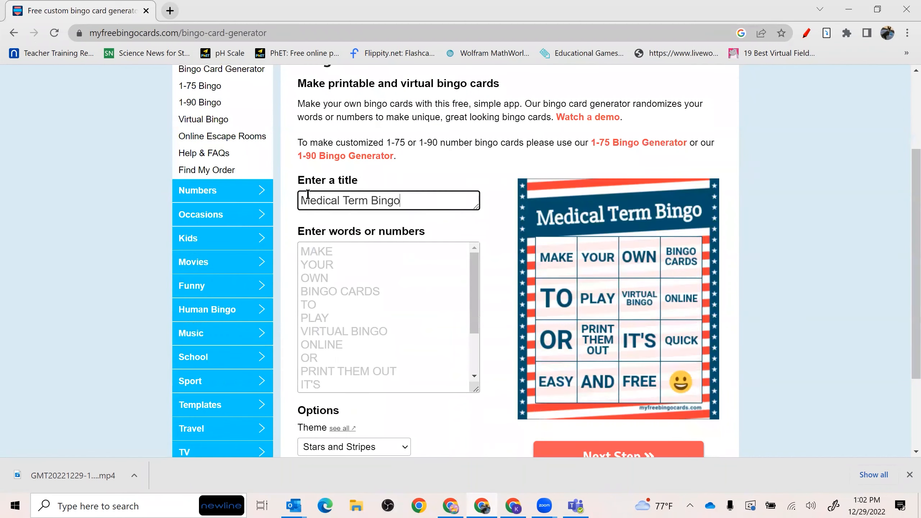
left_click(334, 251)
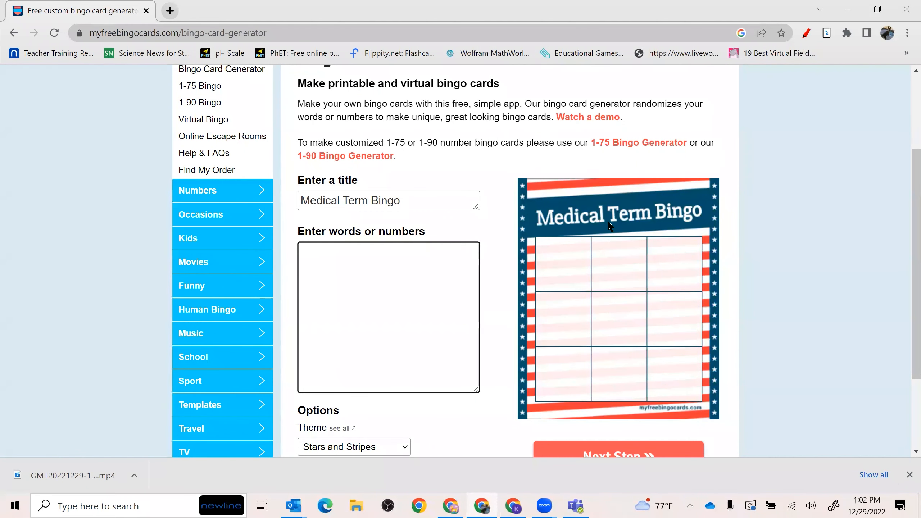
scroll(450, 345, "down", 2)
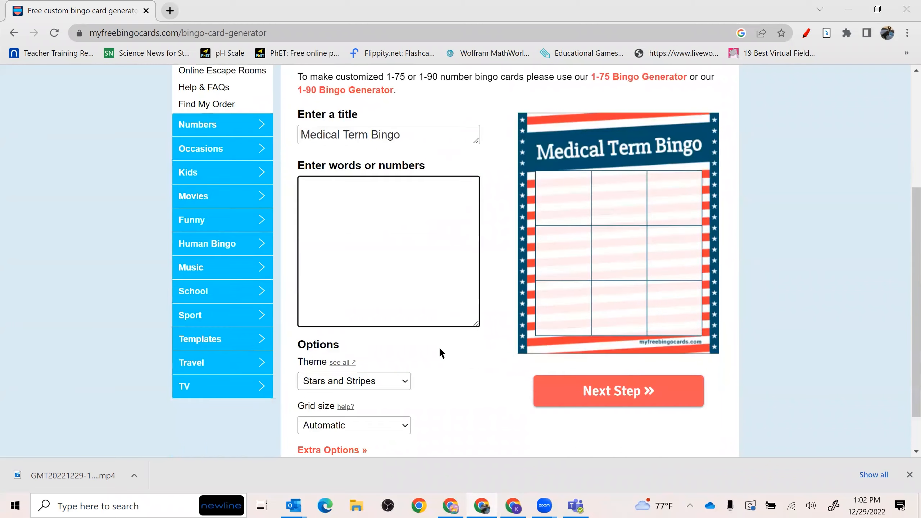
scroll(450, 342, "down", 2)
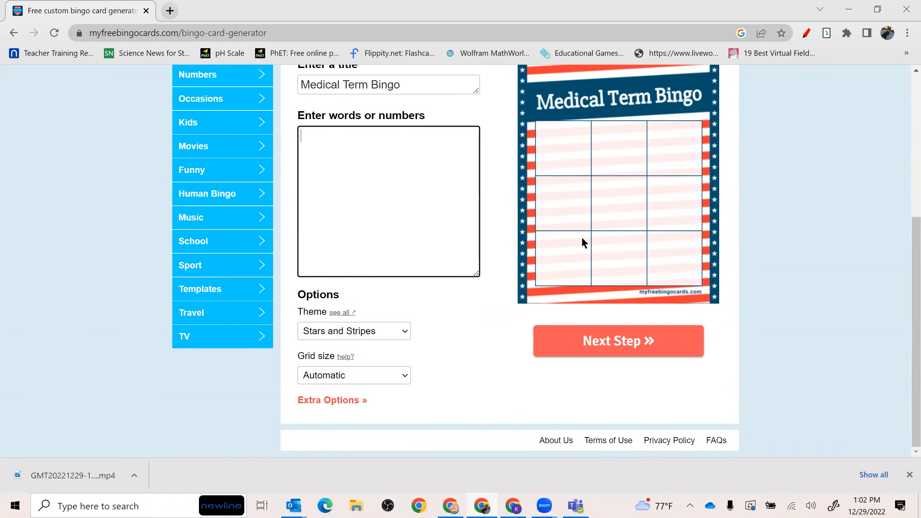
left_click(396, 374)
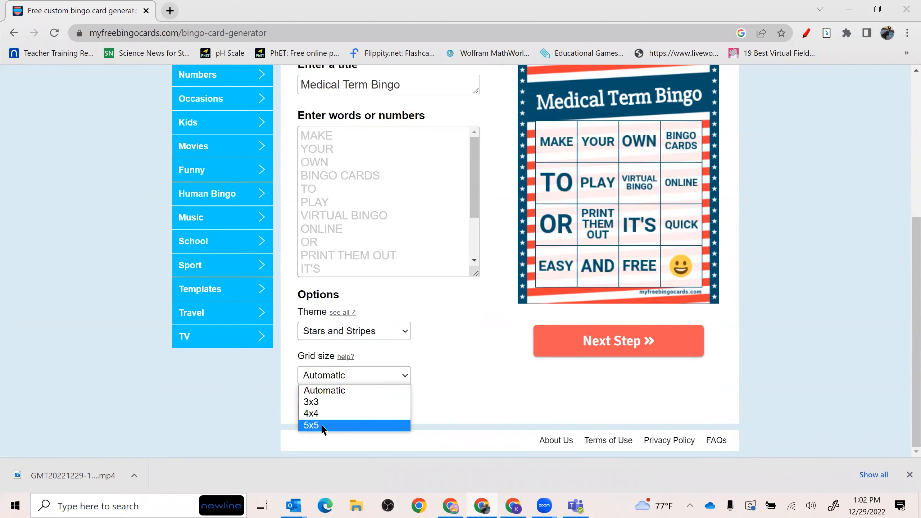
left_click(459, 363)
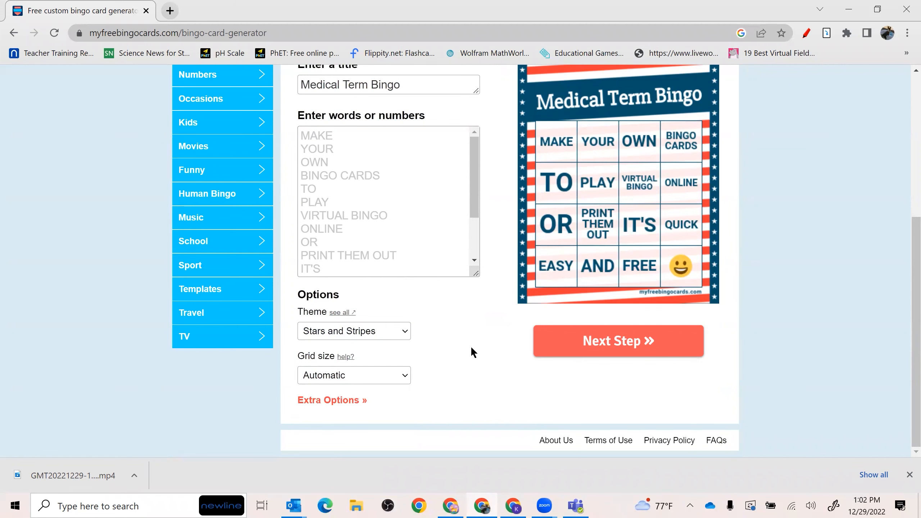
Enter the first five bingo words, one per line: Nephr-, -itis, -oma, hyper- and -pexy.
scroll(467, 354, "up", 5)
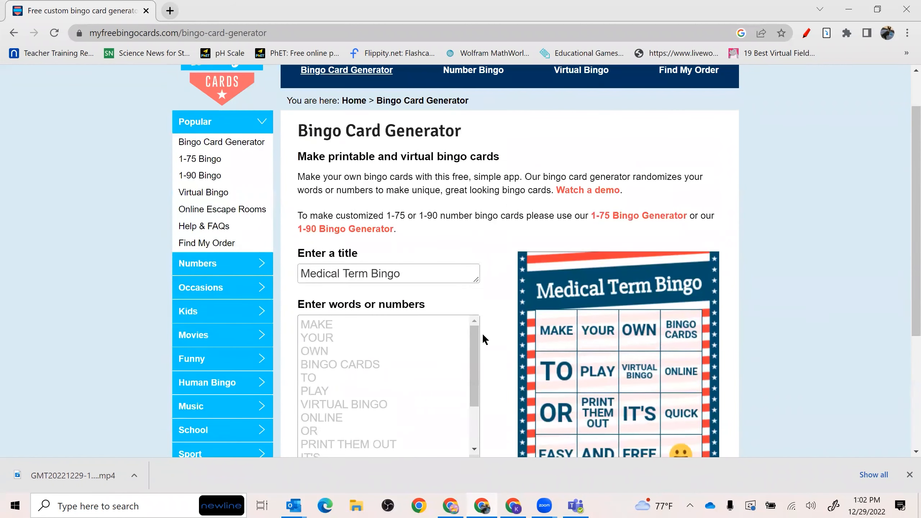
left_click(391, 325)
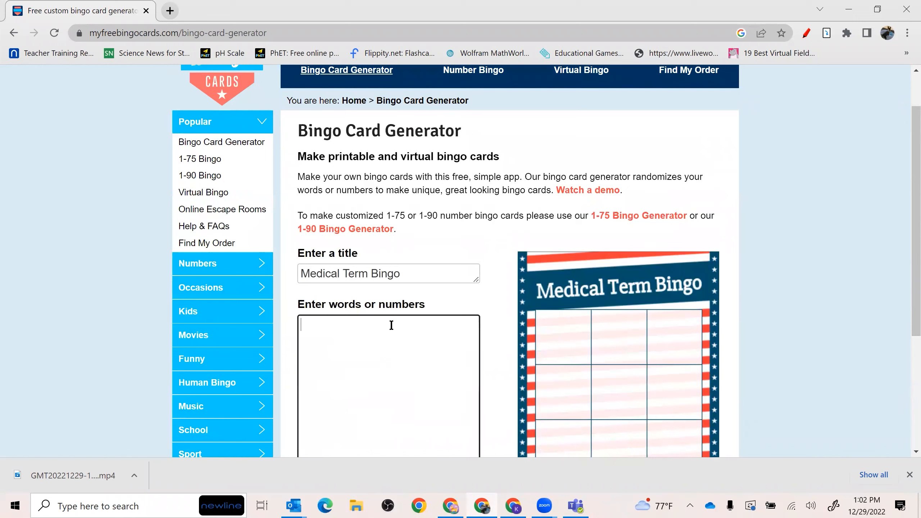
type("Nephr-")
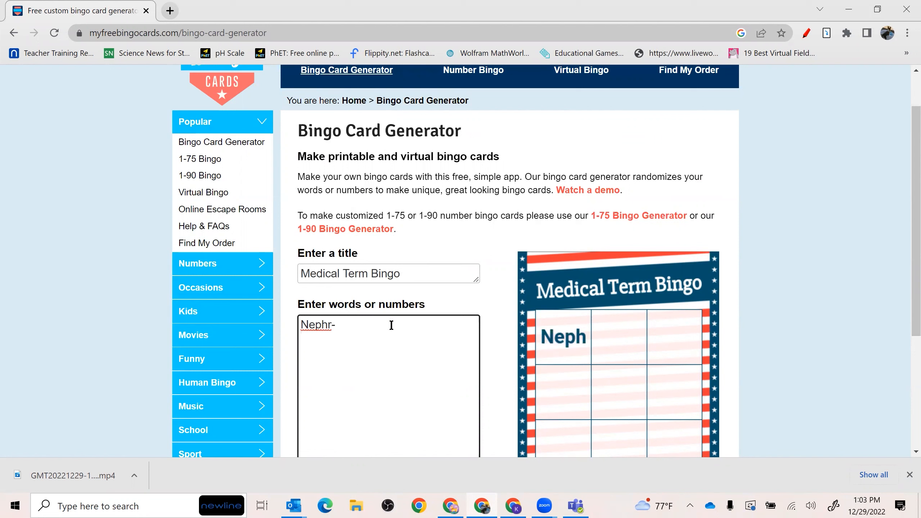
key("Return")
type("itis")
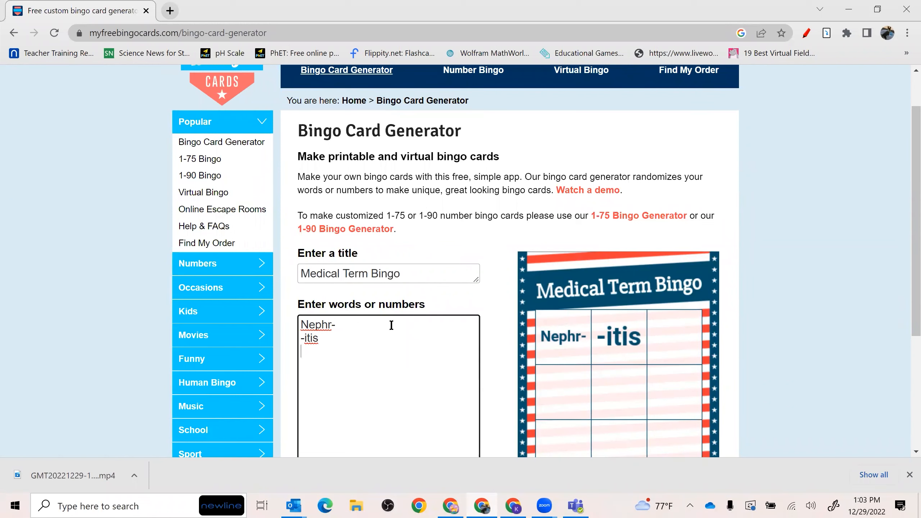
type("oma")
key("Return")
type("h")
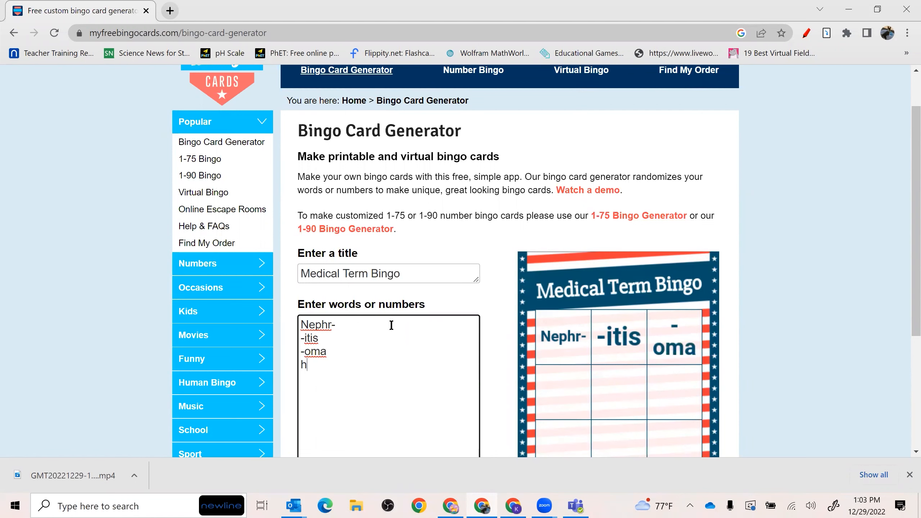
type("yper-")
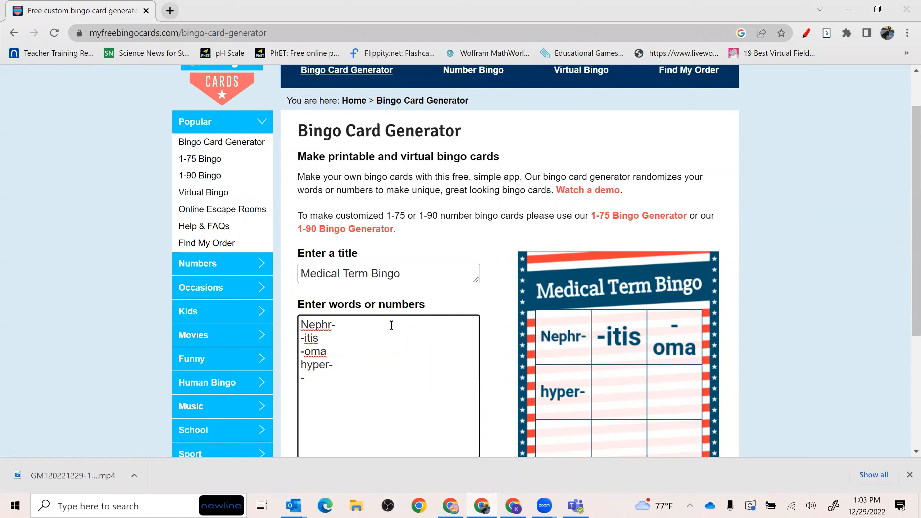
type("pexy")
Add the abbreviations bx, AP, Dx and Sx to the bingo word list, one per line.
scroll(440, 271, "down", 3)
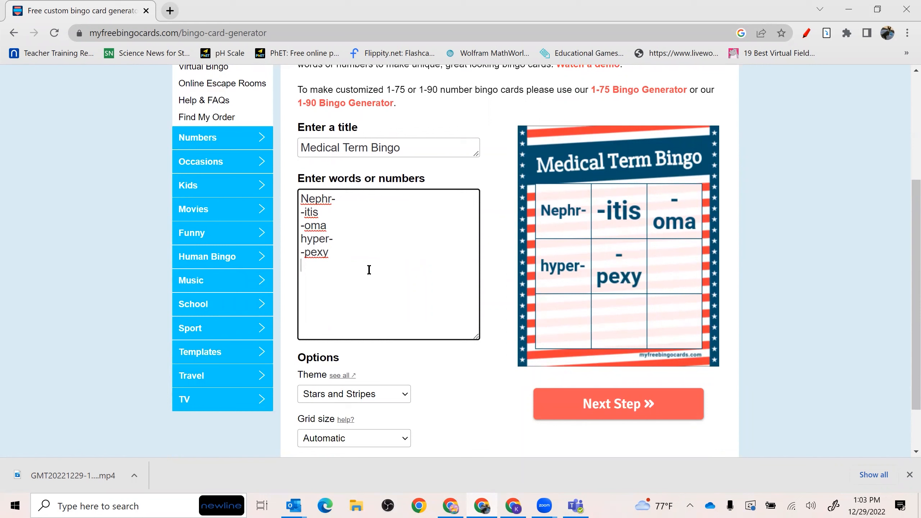
key("Return")
type("bx")
key("Return")
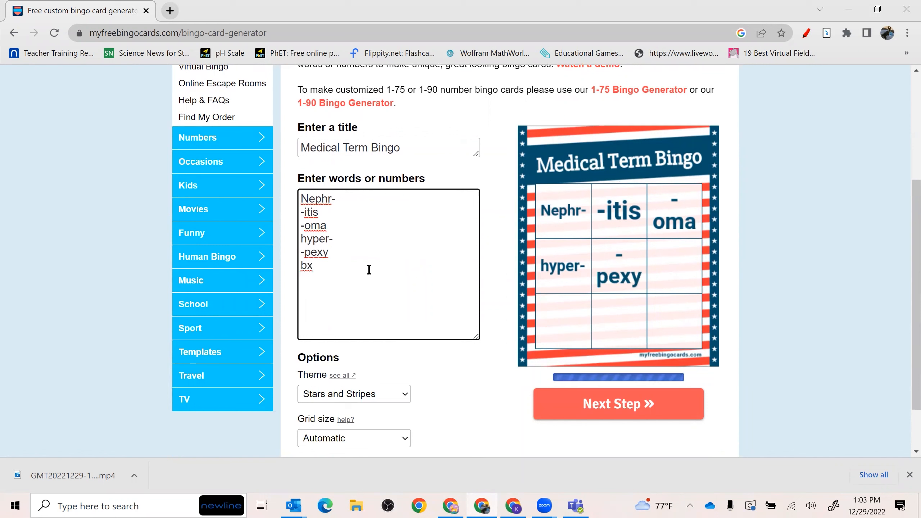
type("AP")
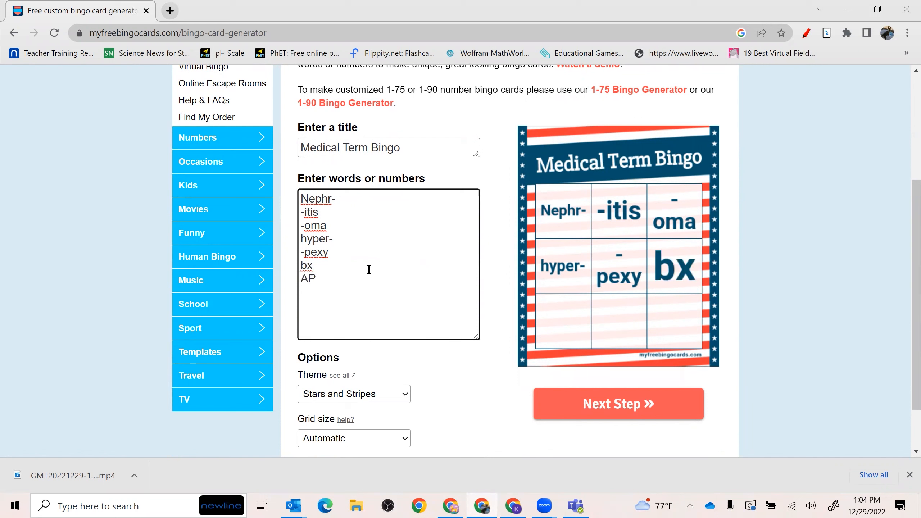
key("Return")
type("Dx")
key("Return")
type("Sx")
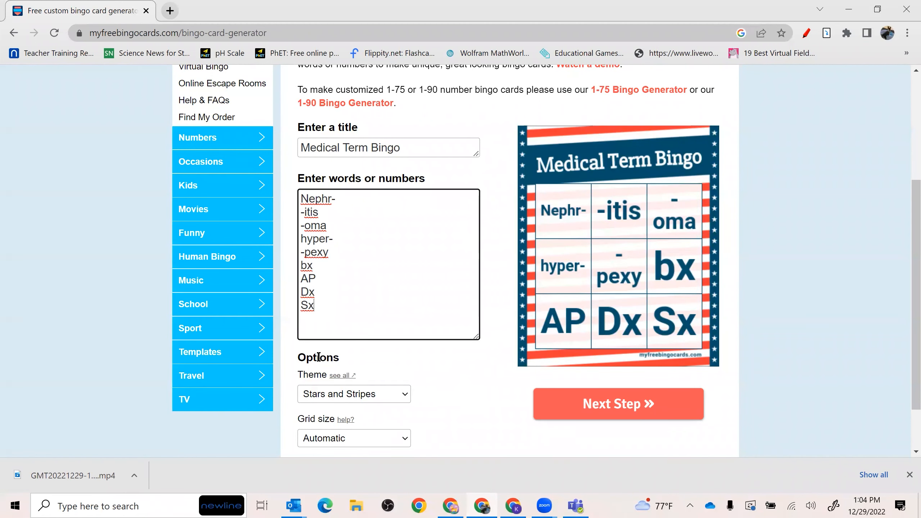
Change the bingo card theme to Vintage and check the card preview.
scroll(434, 381, "down", 2)
left_click(391, 330)
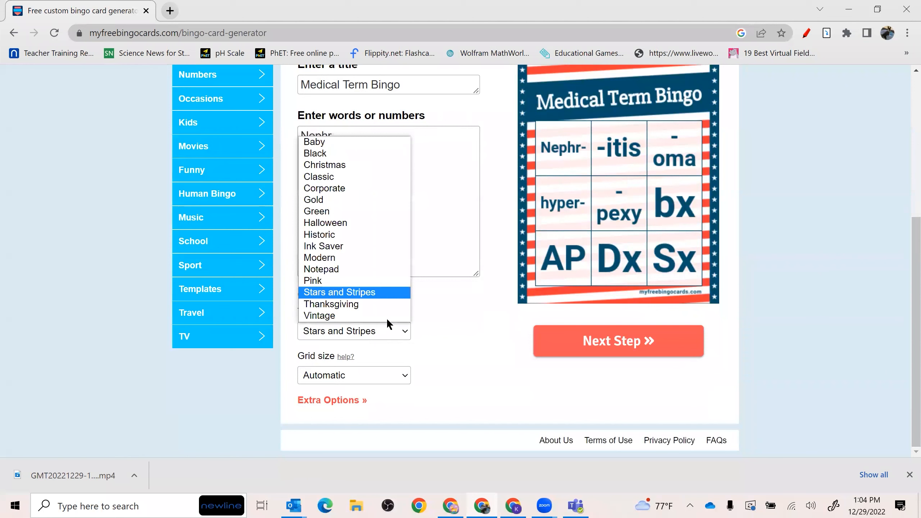
left_click(376, 316)
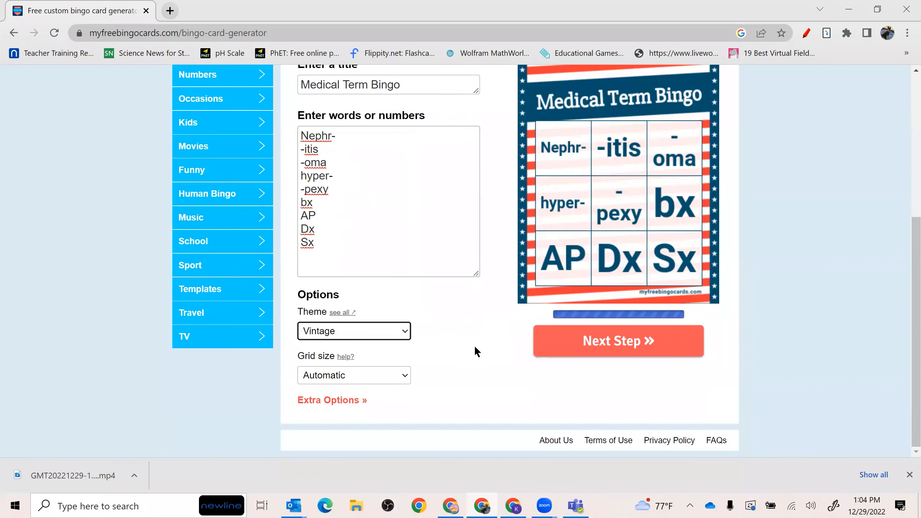
scroll(481, 351, "up", 2)
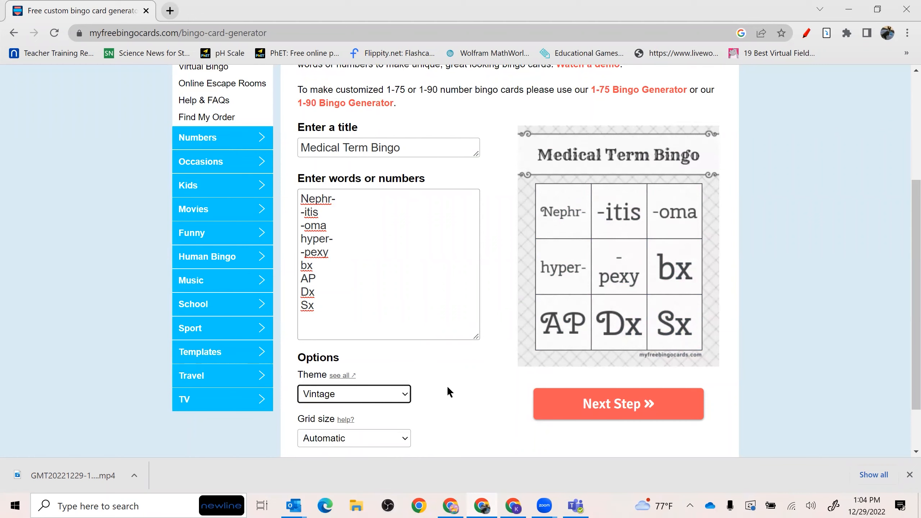
scroll(446, 374, "up", 2)
Show the extra card options, review the card setup, and proceed to the preview page for the bingo cards.
scroll(448, 372, "down", 4)
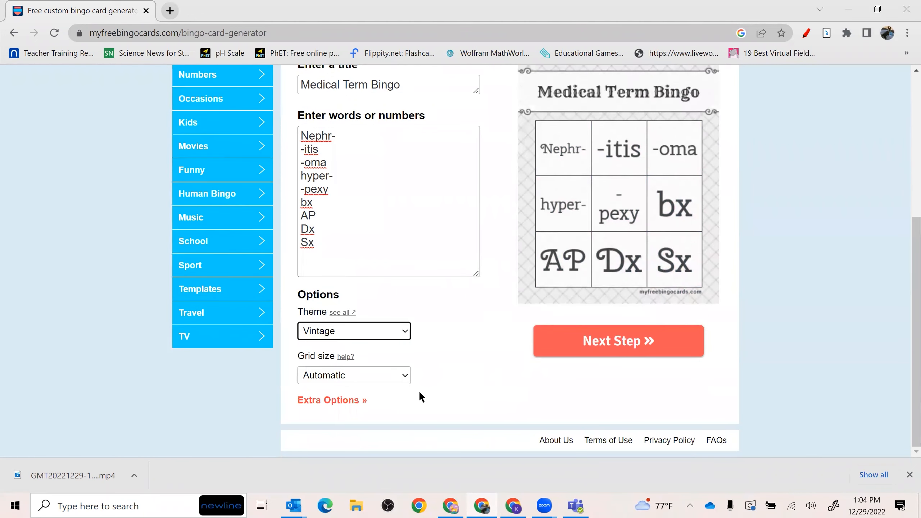
left_click(357, 400)
scroll(487, 386, "down", 4)
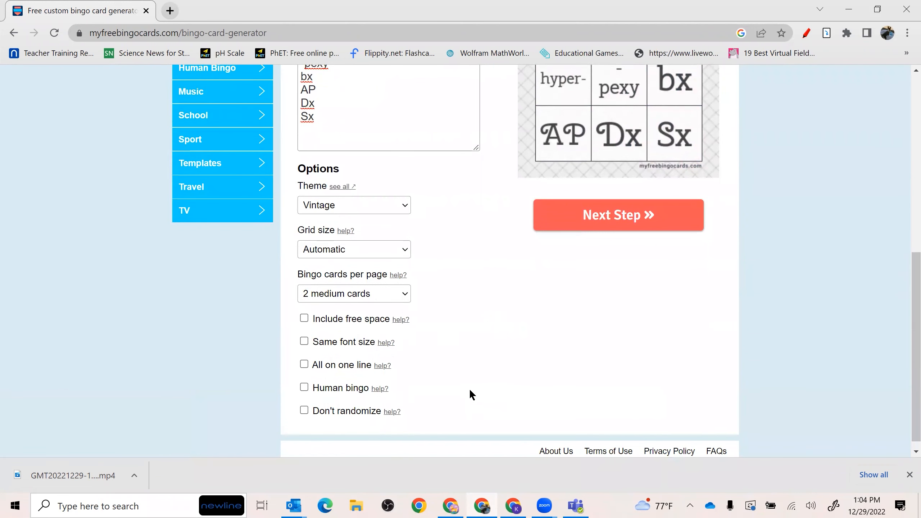
scroll(471, 385, "up", 8)
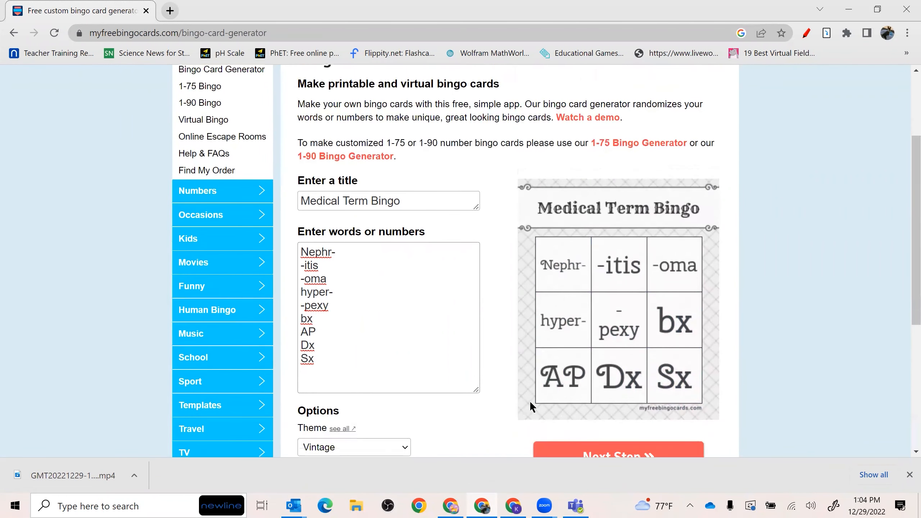
scroll(529, 400, "down", 6)
left_click(594, 287)
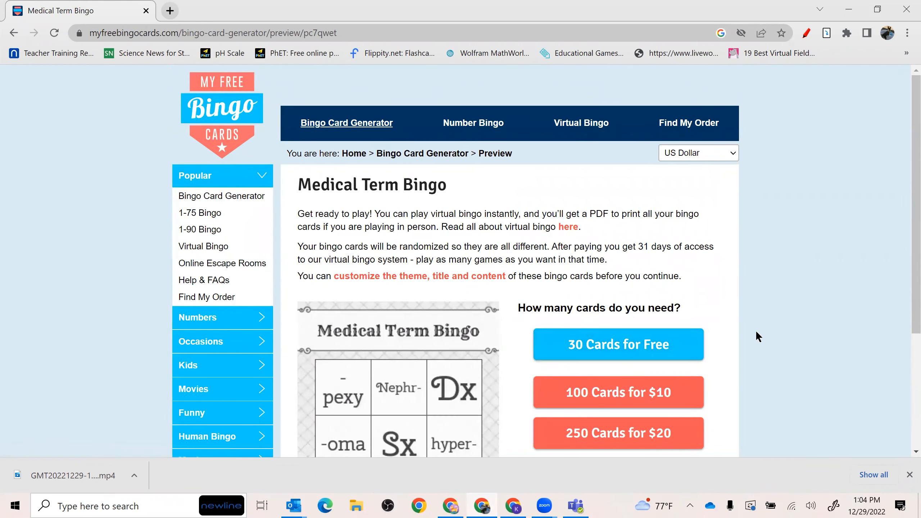
Choose the 30 free bingo cards option and continue to the Bingo Game Manager.
scroll(721, 322, "down", 2)
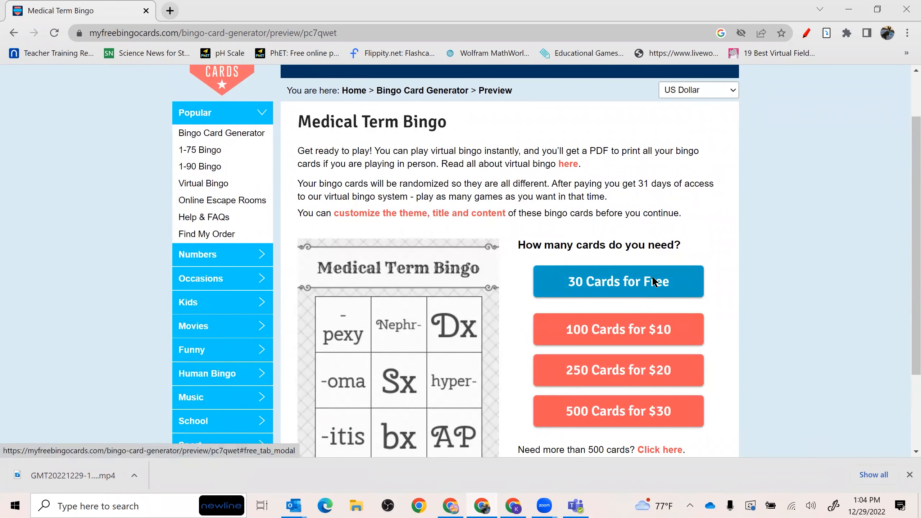
left_click(653, 281)
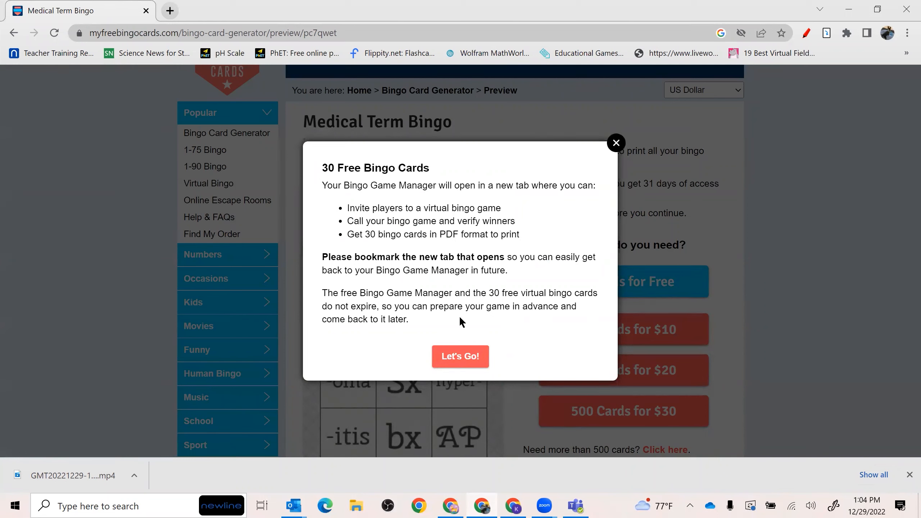
left_click(452, 357)
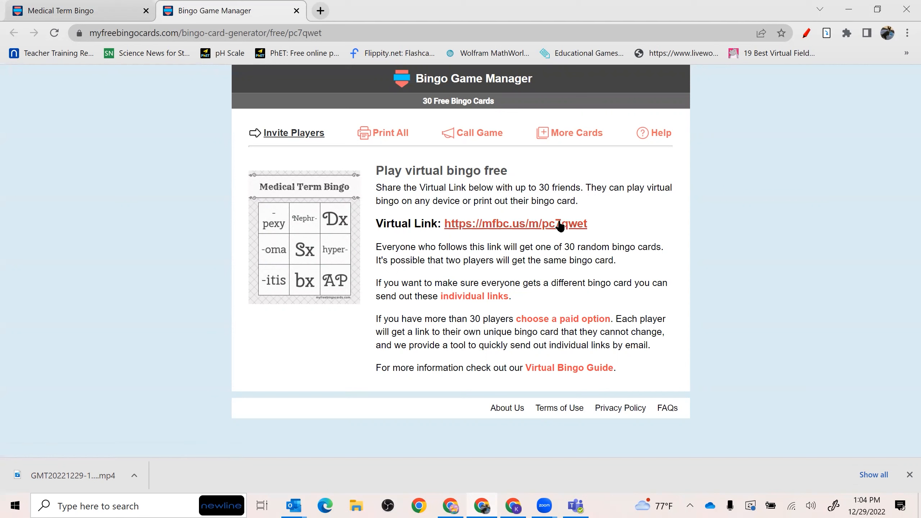
Copy the virtual link for the Medical Term Bingo game.
left_click_drag(588, 221, 445, 222)
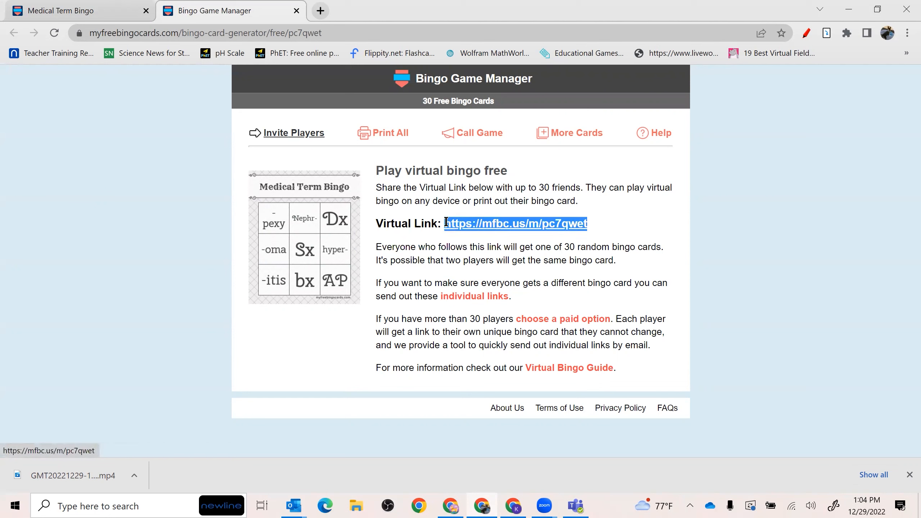
right_click(458, 223)
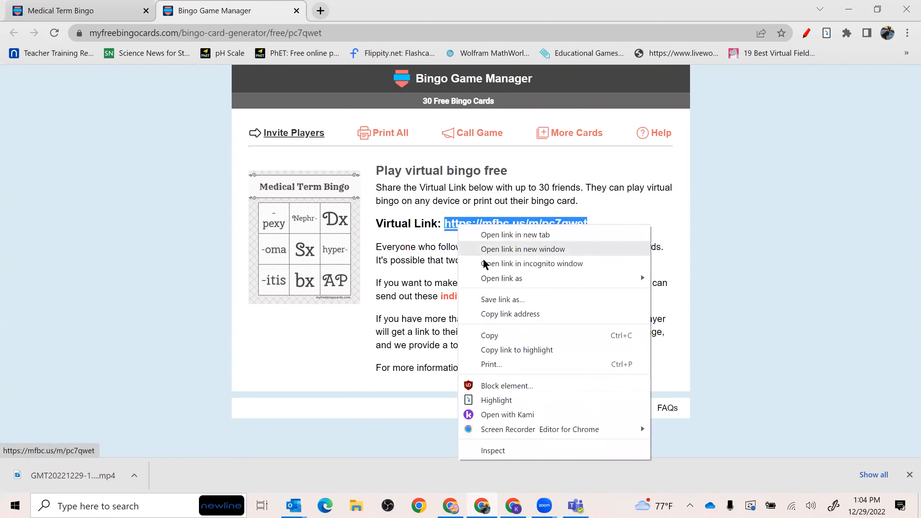
left_click(487, 334)
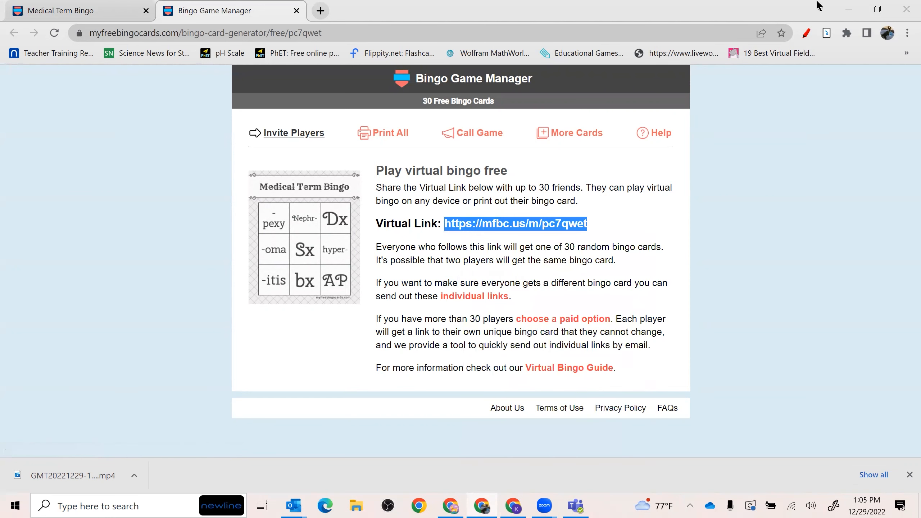
On the Newline Engage instructor board, add a website link widget named Medical Term Bingo with the copied virtual link as its address.
left_click(877, 9)
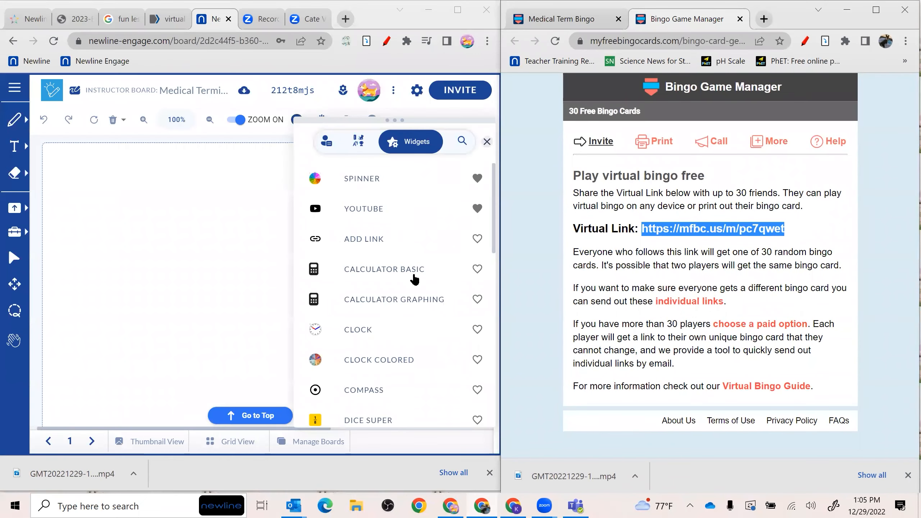
left_click(362, 239)
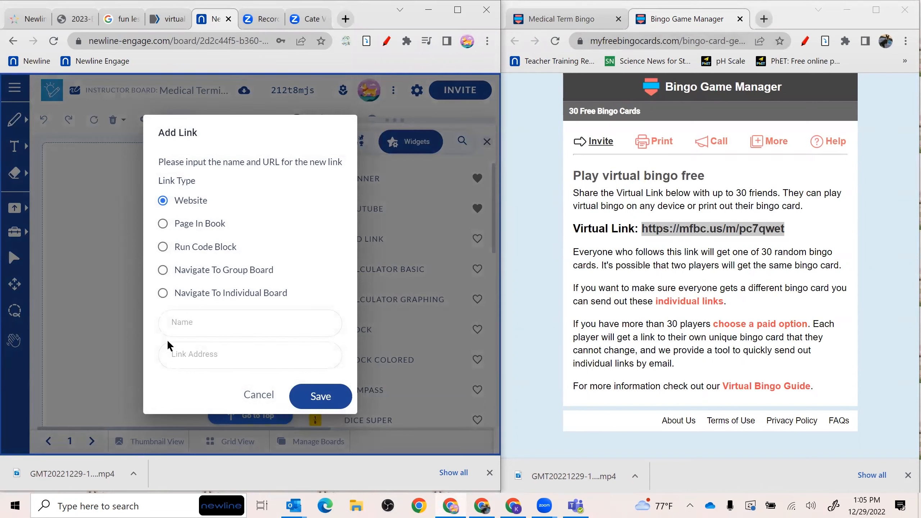
left_click(191, 322)
type("M")
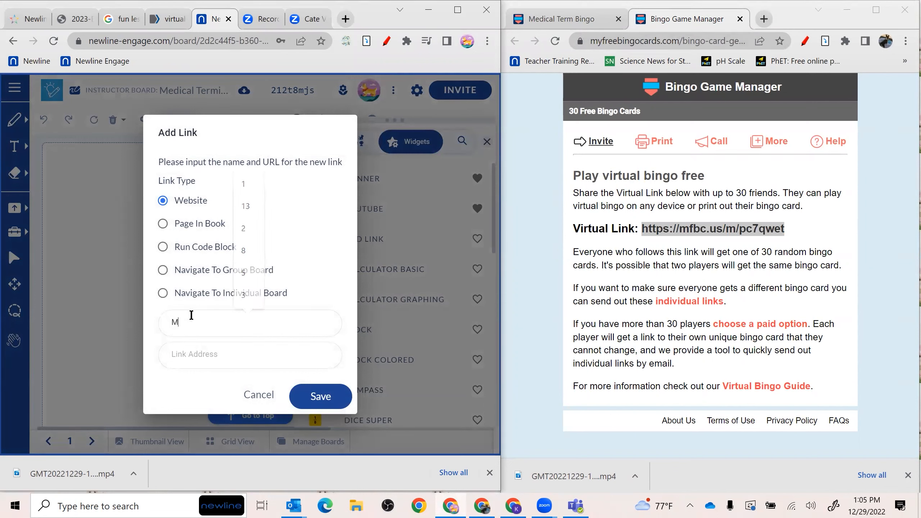
type("edical Ter")
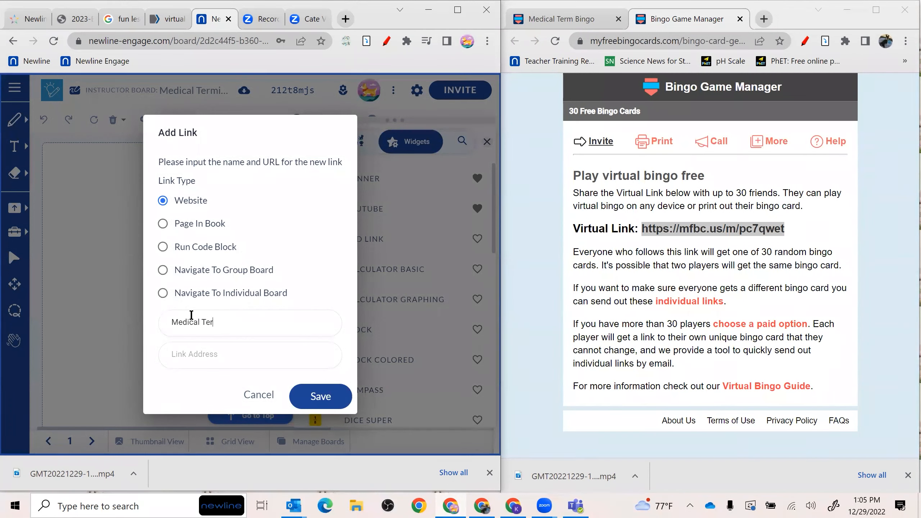
type("m Bingo")
right_click(200, 364)
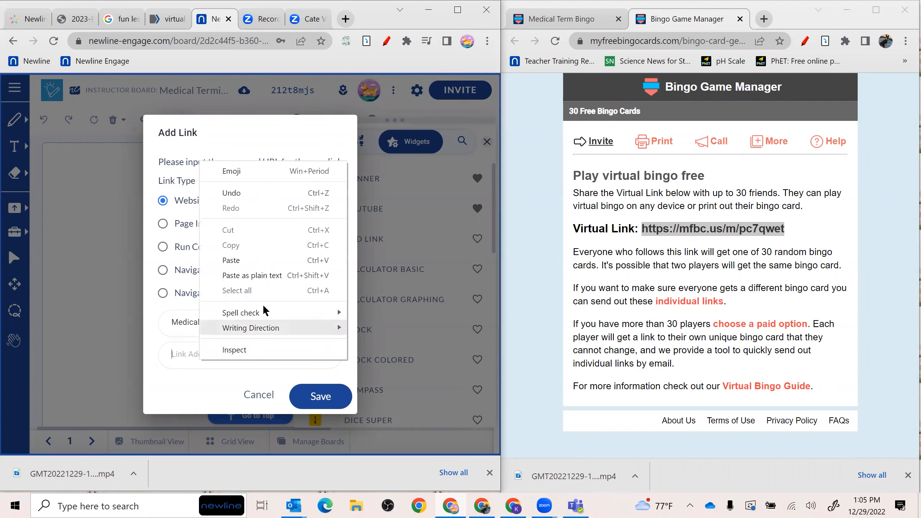
left_click(247, 260)
left_click(313, 406)
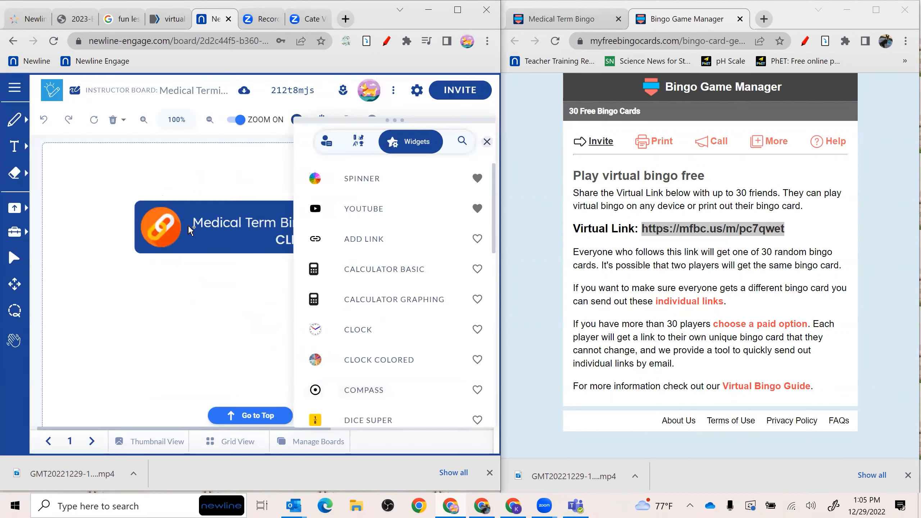
left_click(487, 142)
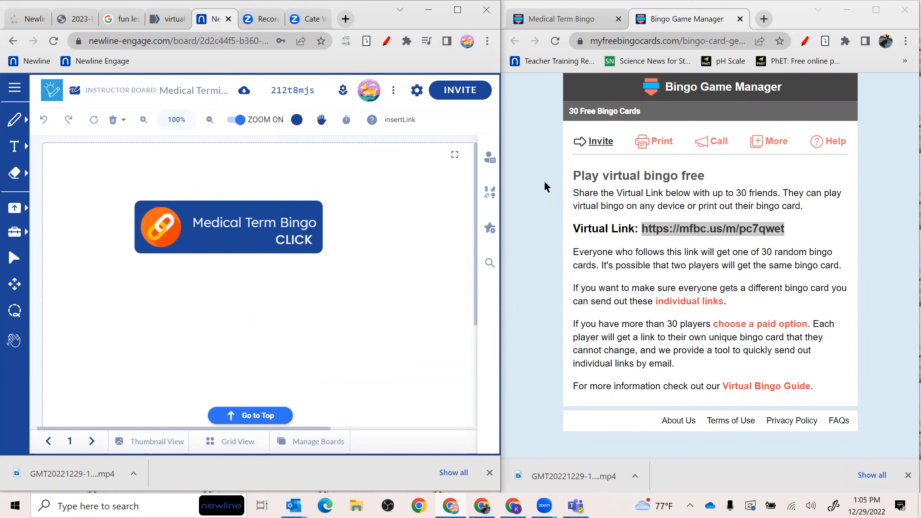
Copy the board's student invite link, open it in a new browser tab beside the instructor board, and dismiss the invite dialog.
left_click(453, 102)
left_click(326, 247)
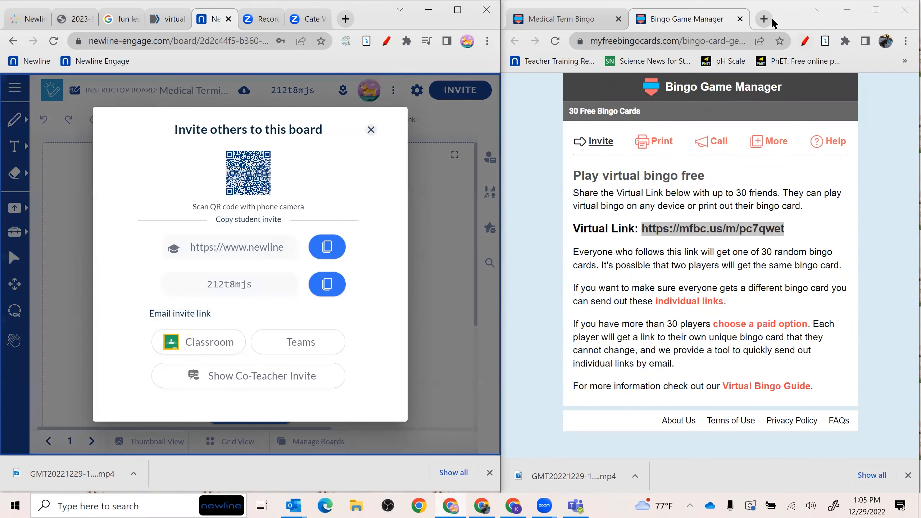
left_click(770, 20)
right_click(590, 40)
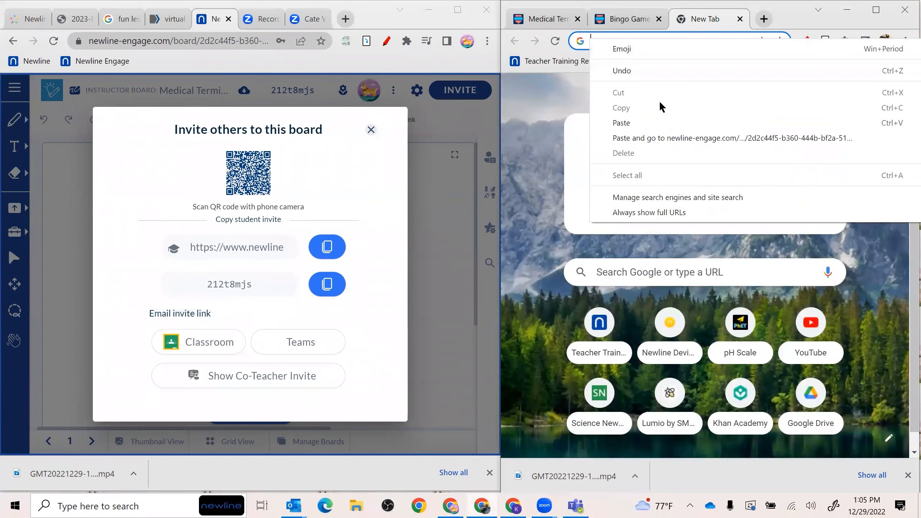
left_click(669, 138)
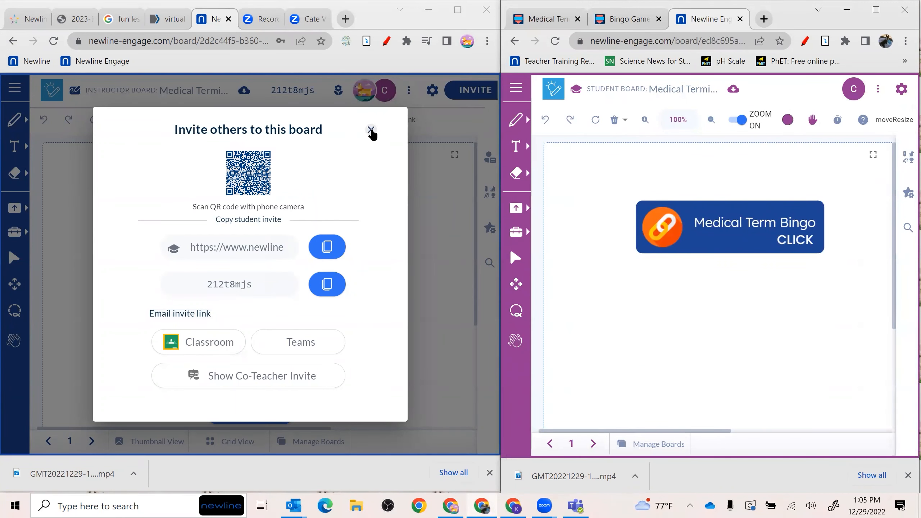
left_click(370, 130)
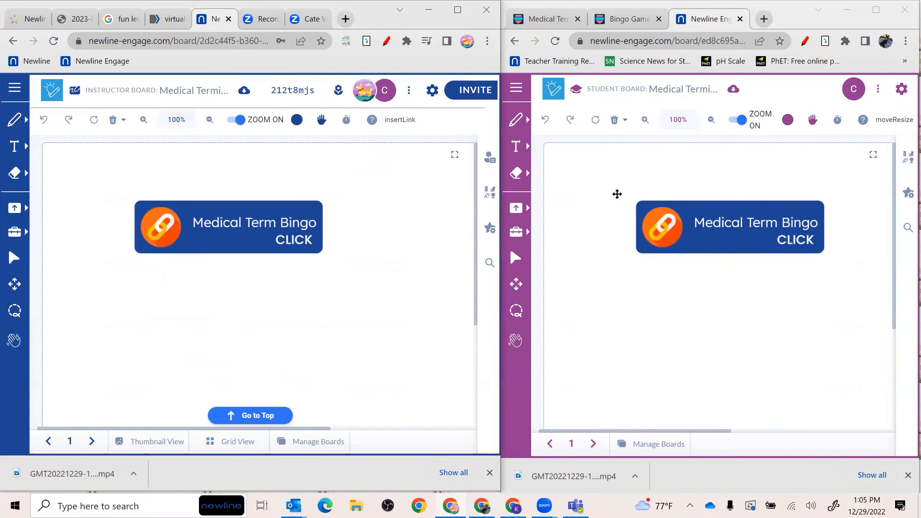
Activate the Select tool on the student board and open the Medical Term Bingo link to bring up a virtual bingo card.
left_click(669, 202)
left_click(512, 259)
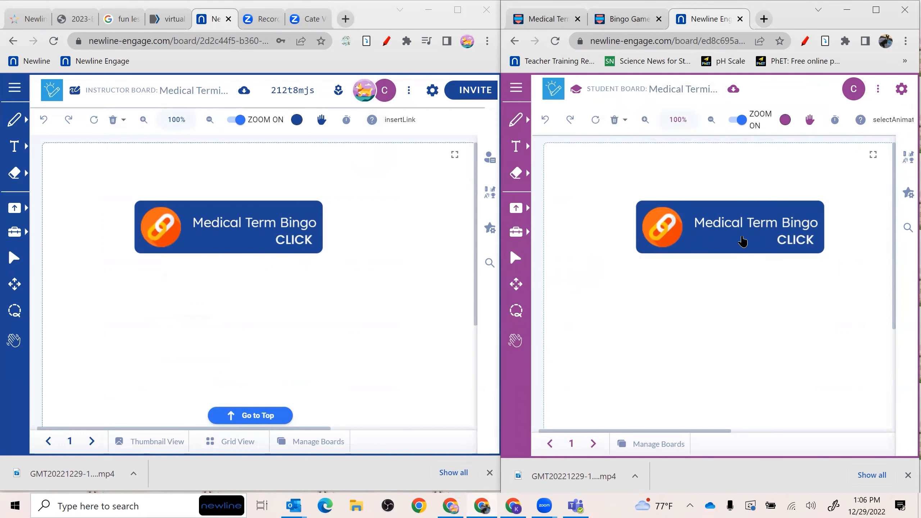
left_click(742, 241)
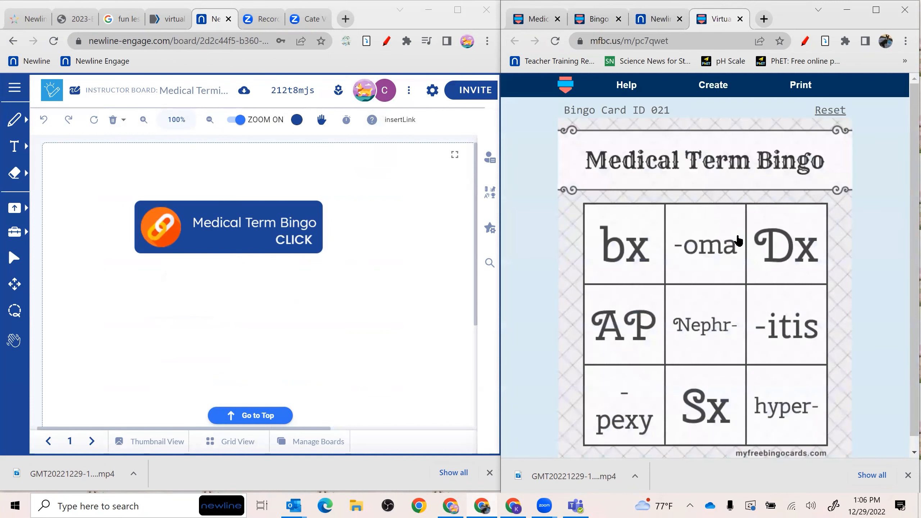